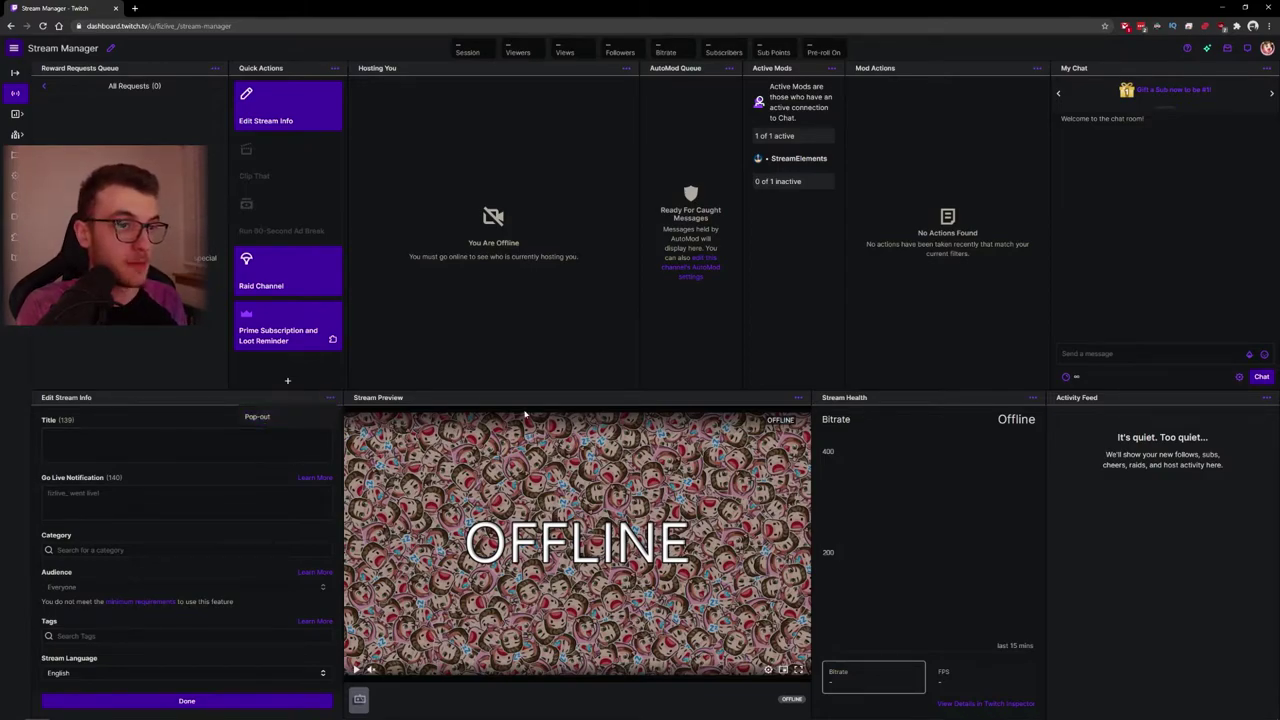
Step: Open the options menus of the Stream Preview, Stream Health, Active Mods and AutoMod Queue panels
{"action": "left_click", "coordinate": [800, 398]}
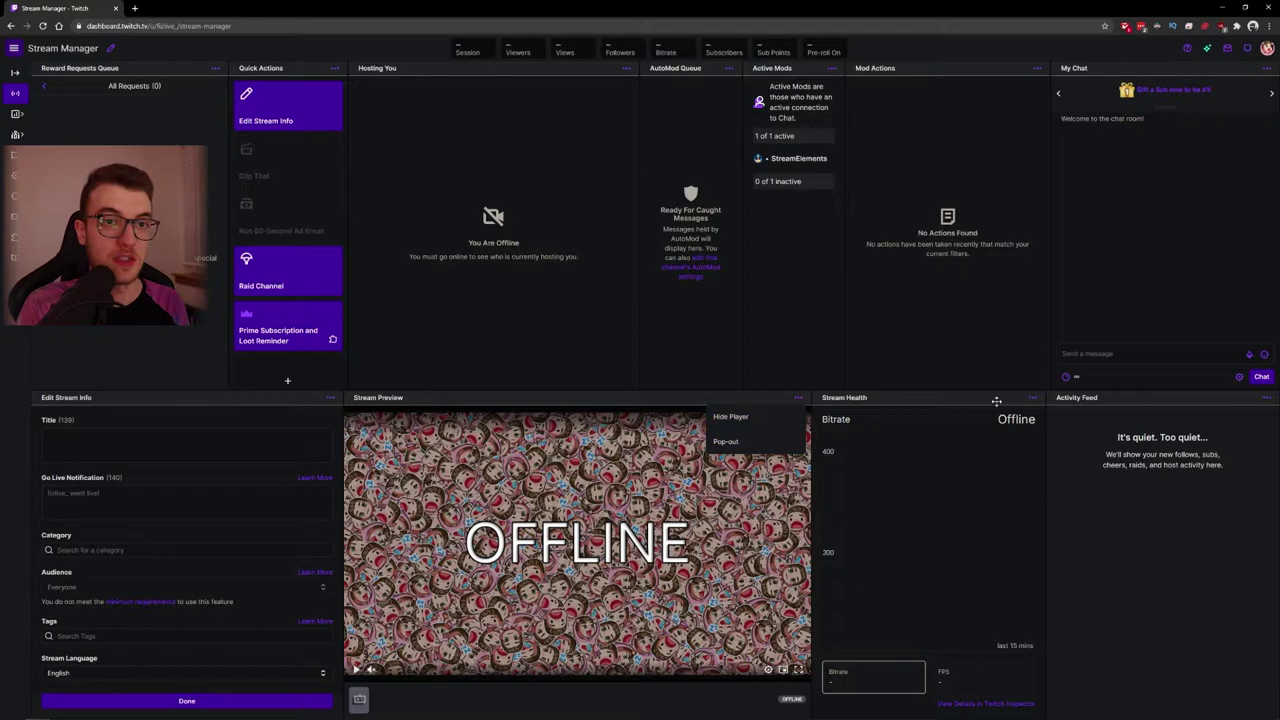
{"action": "left_click", "coordinate": [1032, 400]}
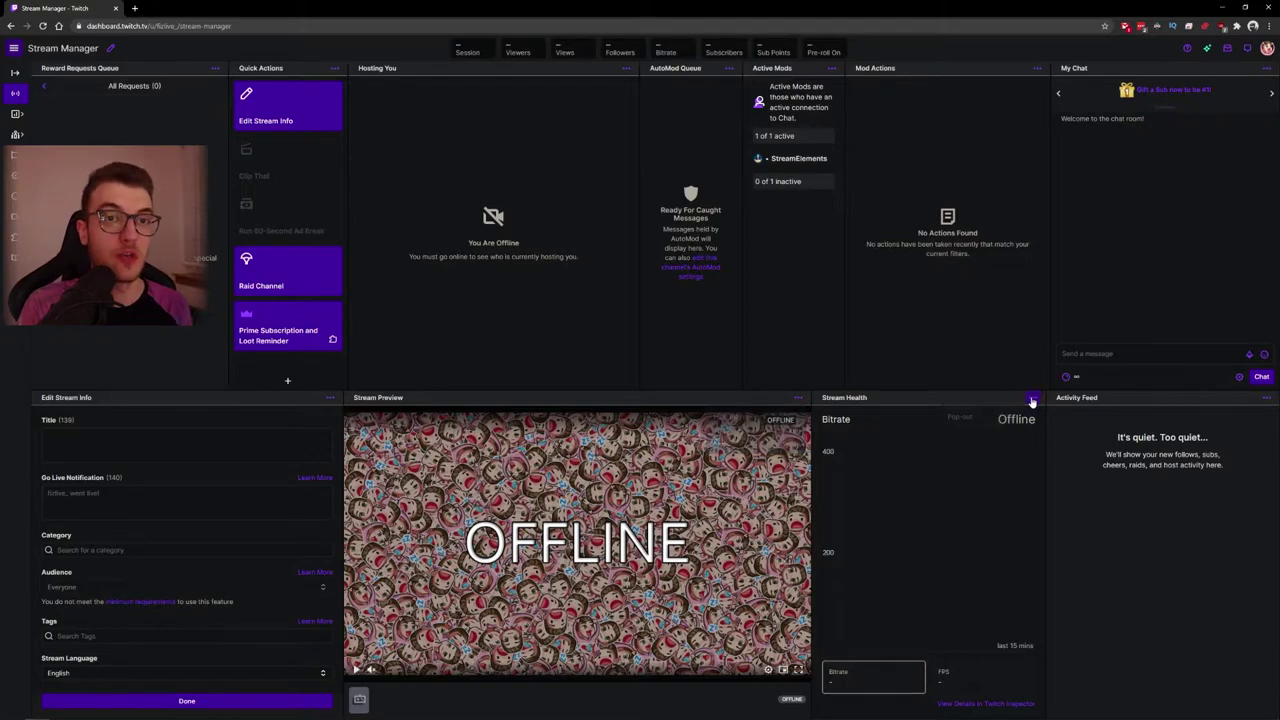
{"action": "left_click", "coordinate": [831, 69]}
{"action": "left_click", "coordinate": [729, 68]}
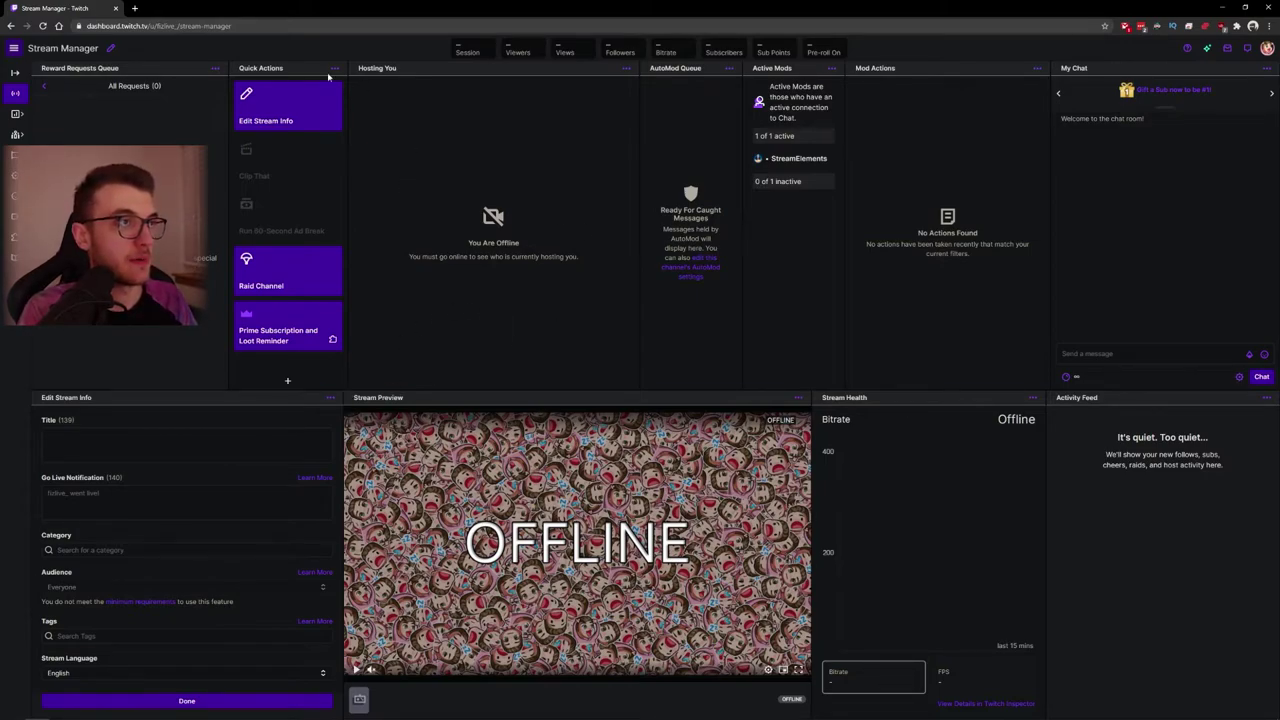
Step: Widen the Quick Actions panel and pop it out into its own window
{"action": "left_click_drag", "start_coordinate": [347, 91], "coordinate": [575, 91]}
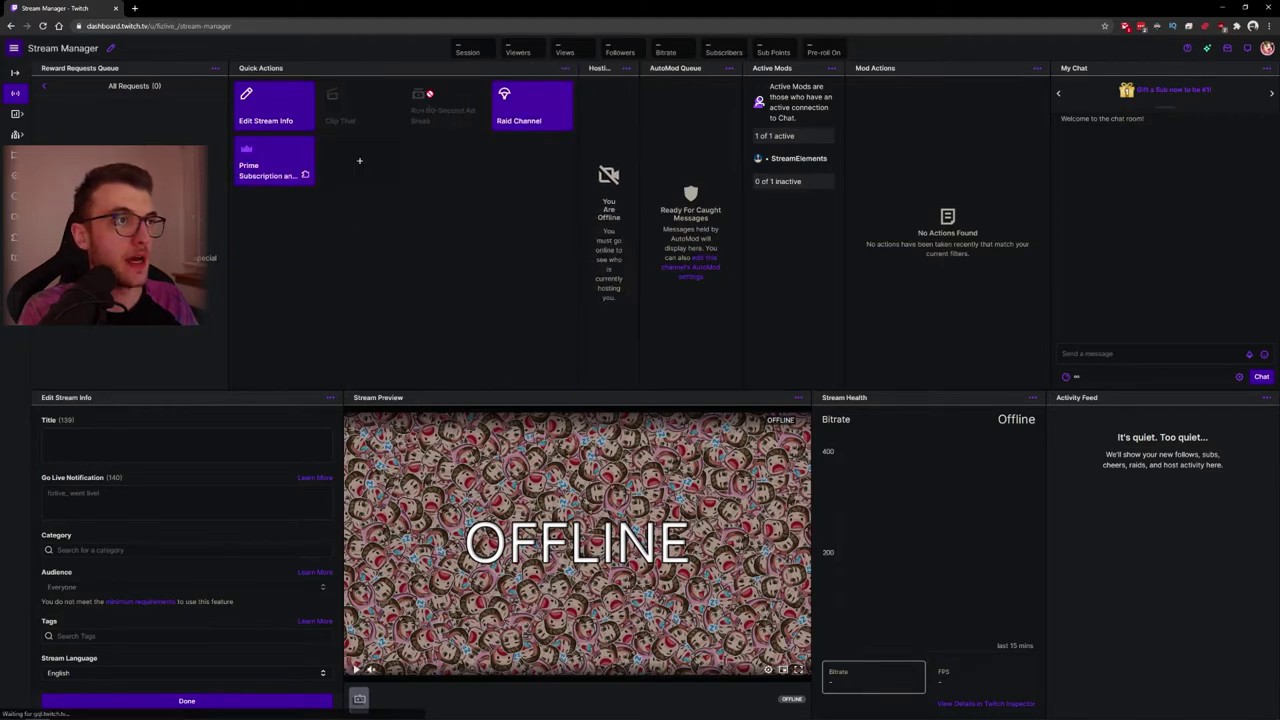
{"action": "left_click", "coordinate": [565, 68]}
{"action": "left_click", "coordinate": [495, 113]}
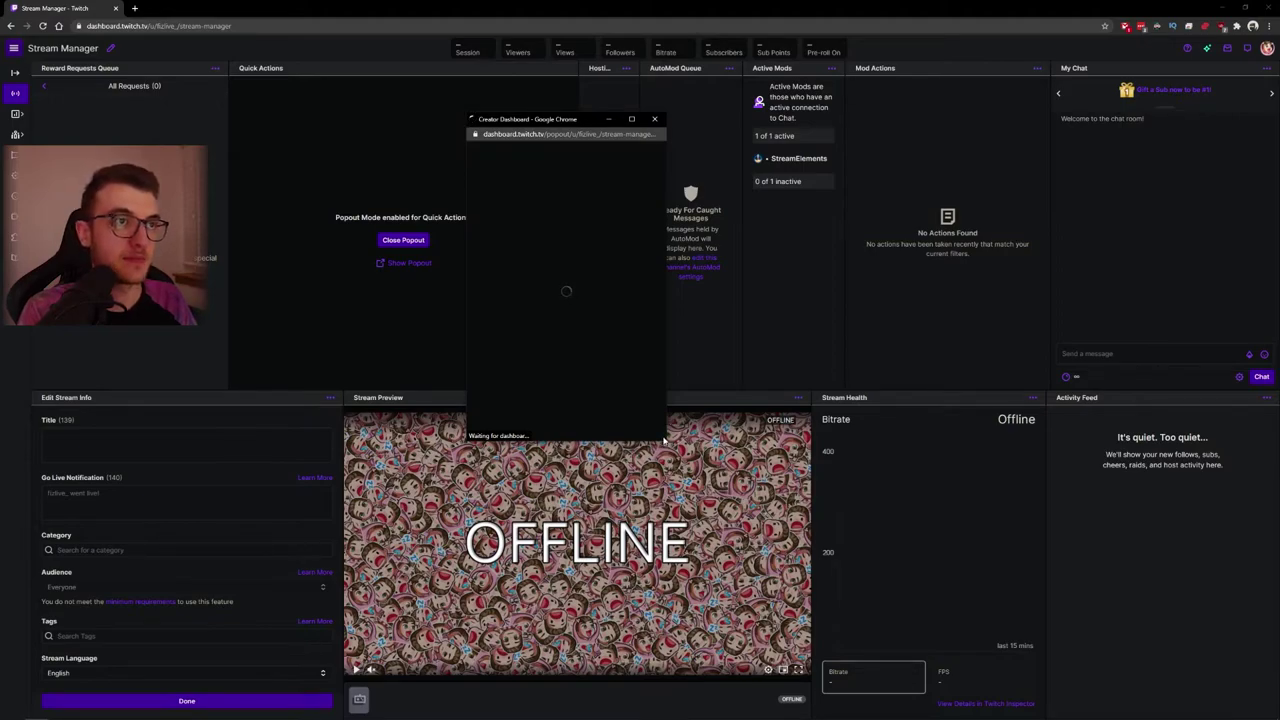
Step: Select the popout window's full web address for copying
{"action": "left_click", "coordinate": [560, 134]}
{"action": "left_click_drag", "start_coordinate": [484, 134], "coordinate": [632, 134]}
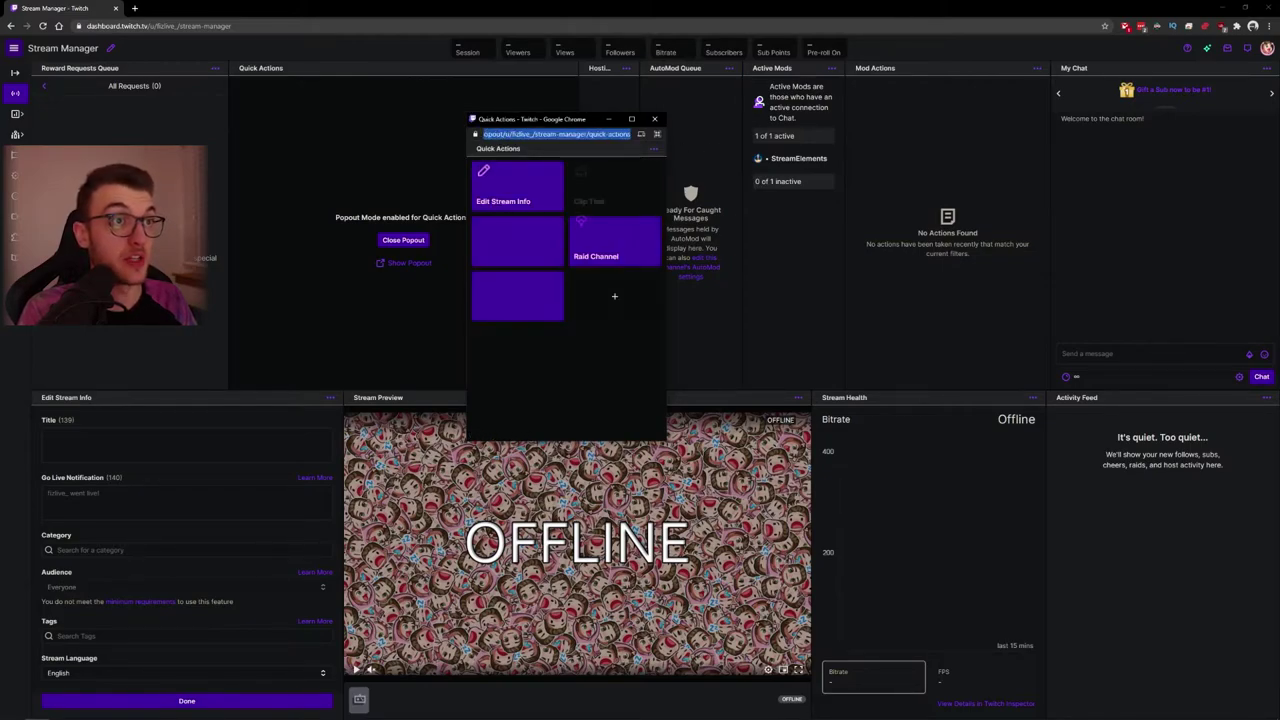
{"action": "left_click", "coordinate": [600, 135]}
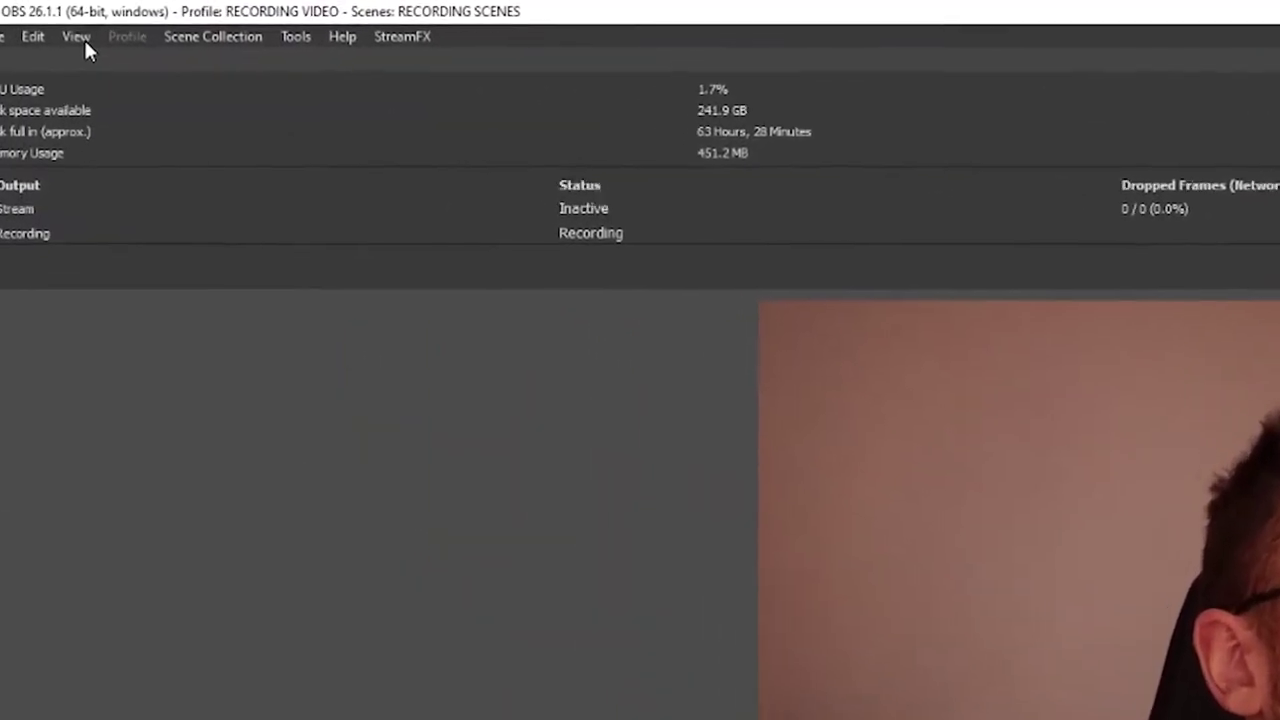
Step: Open the Custom Browser Docks settings from View > Docks
{"action": "left_click", "coordinate": [46, 17]}
{"action": "mouse_move", "coordinate": [120, 116]}
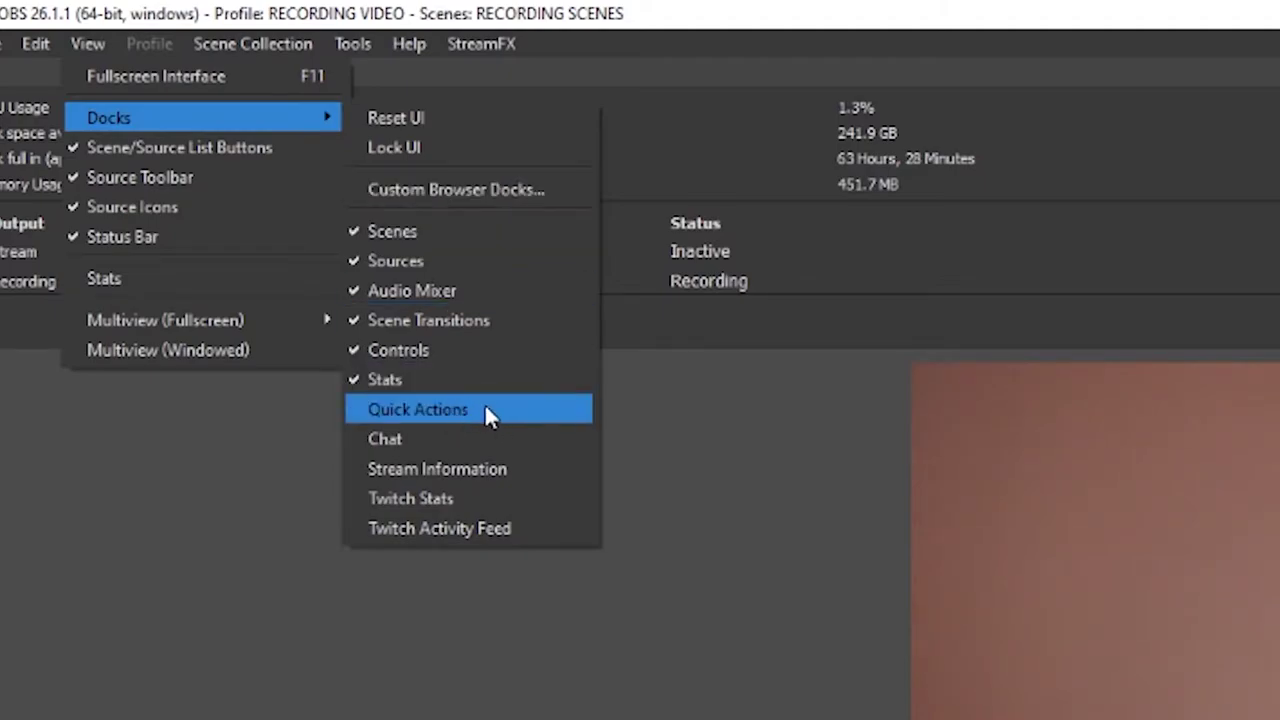
{"action": "left_click", "coordinate": [460, 190]}
Step: Edit the Quick Actions dock's URL to the quick-actions popout address
{"action": "left_click", "coordinate": [152, 212]}
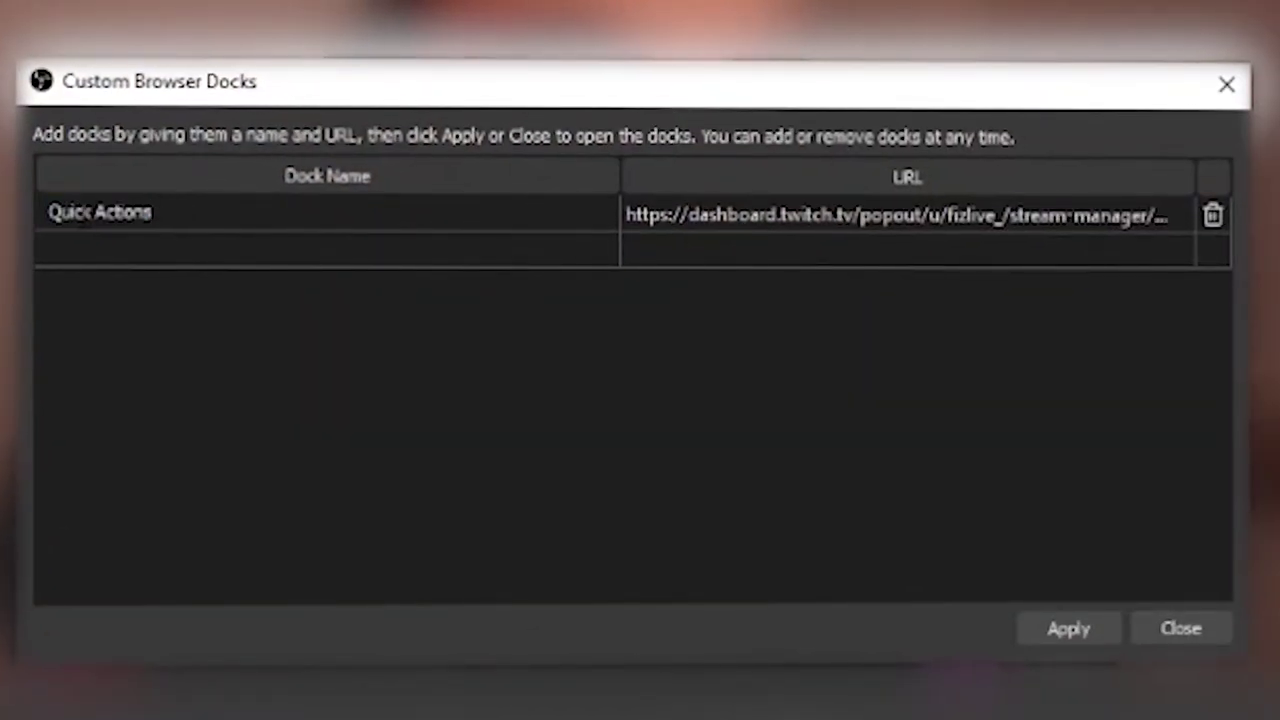
{"action": "key", "text": "Tab"}
{"action": "key", "text": "End"}
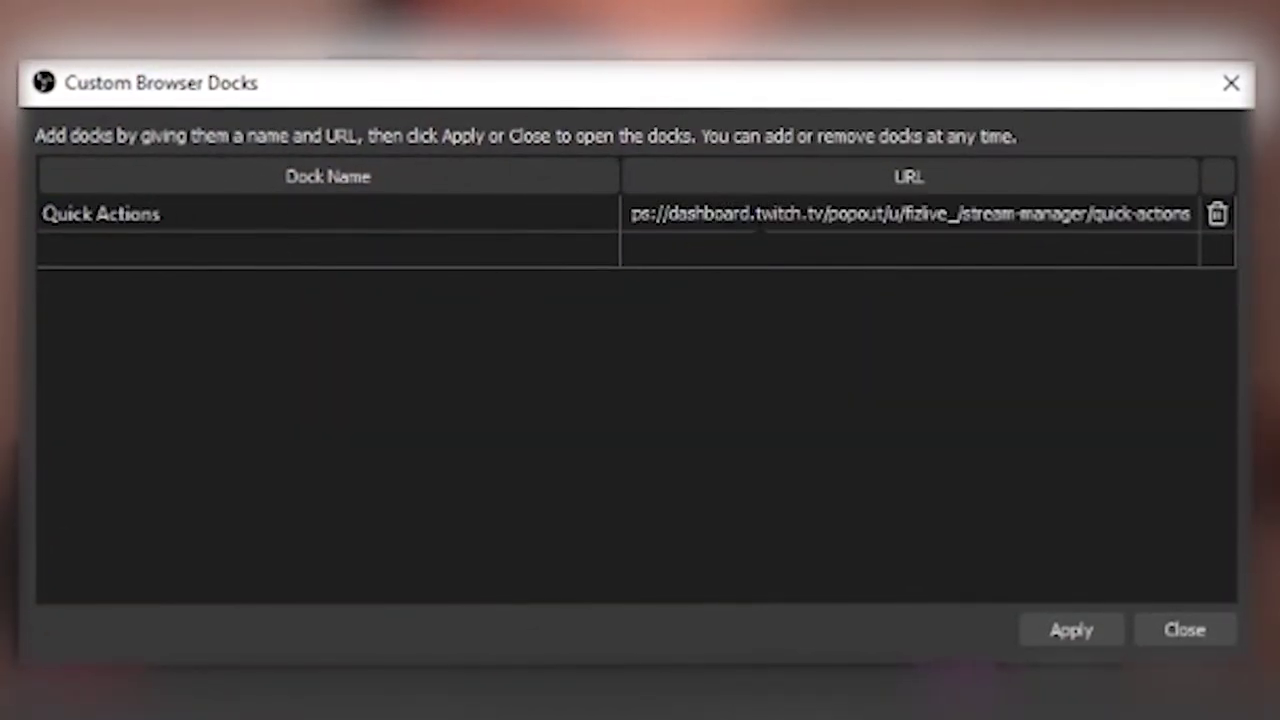
{"action": "left_click_drag", "start_coordinate": [786, 213], "coordinate": [1190, 213]}
{"action": "left_click", "coordinate": [964, 213]}
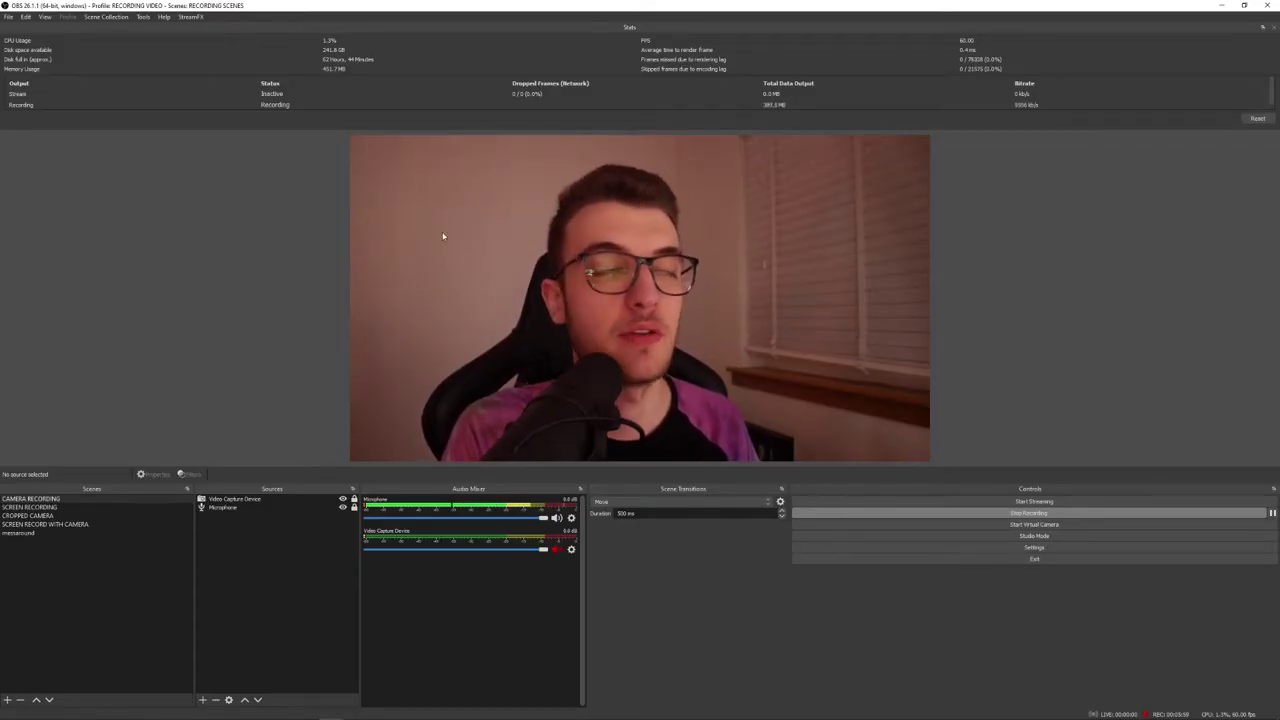
Step: Add a custom browser dock named 'Stream Health' with the pasted popout URL, then reposition its floating window
{"action": "left_click", "coordinate": [45, 17]}
{"action": "mouse_move", "coordinate": [60, 46]}
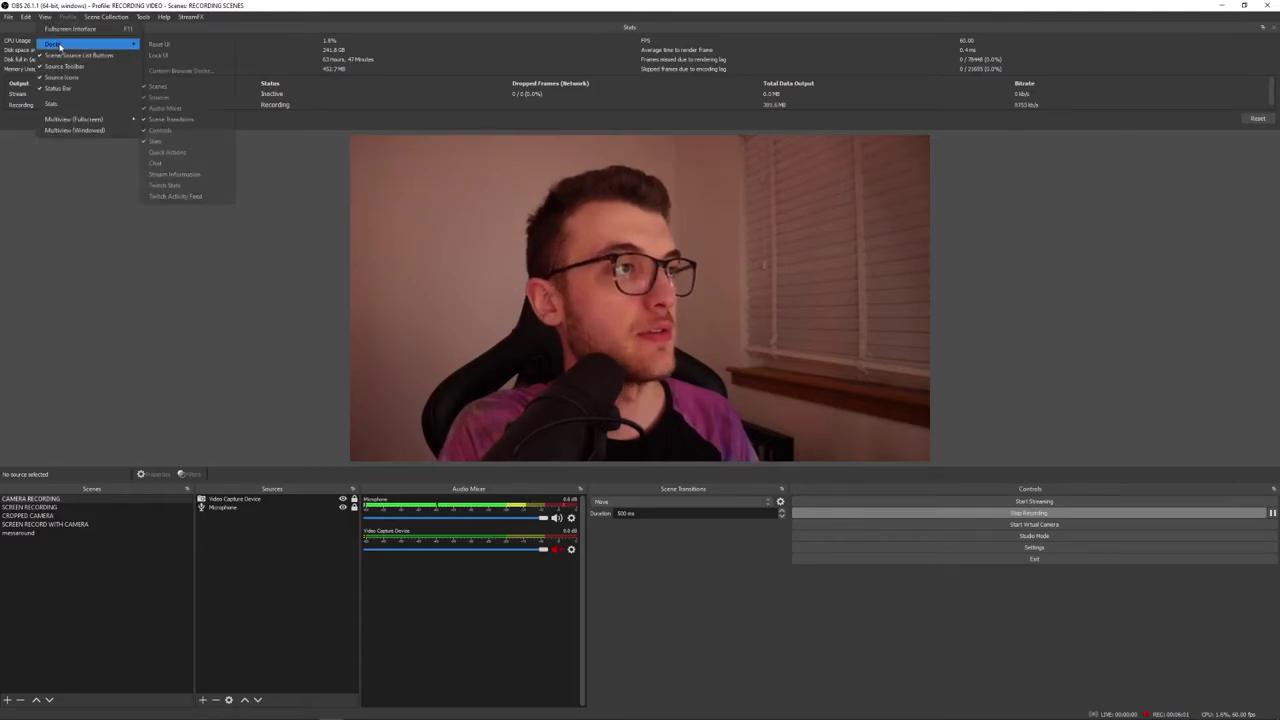
{"action": "left_click", "coordinate": [180, 70]}
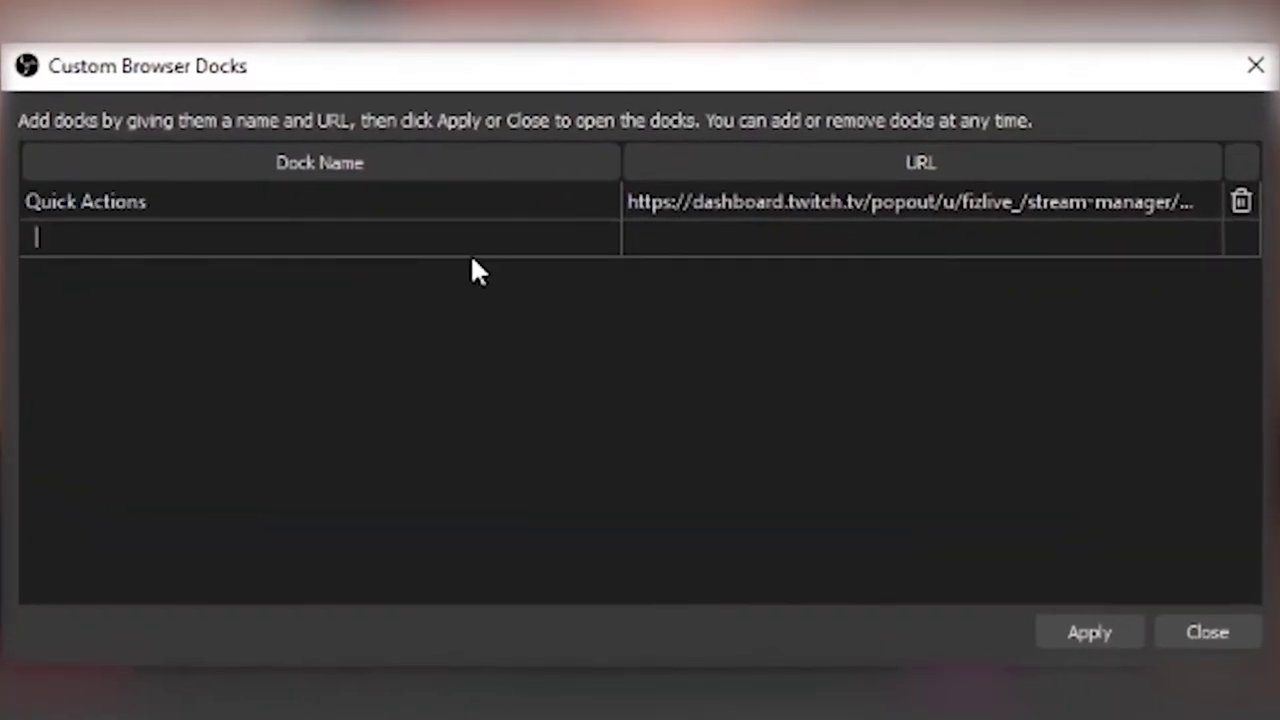
{"action": "type", "text": "Stream"}
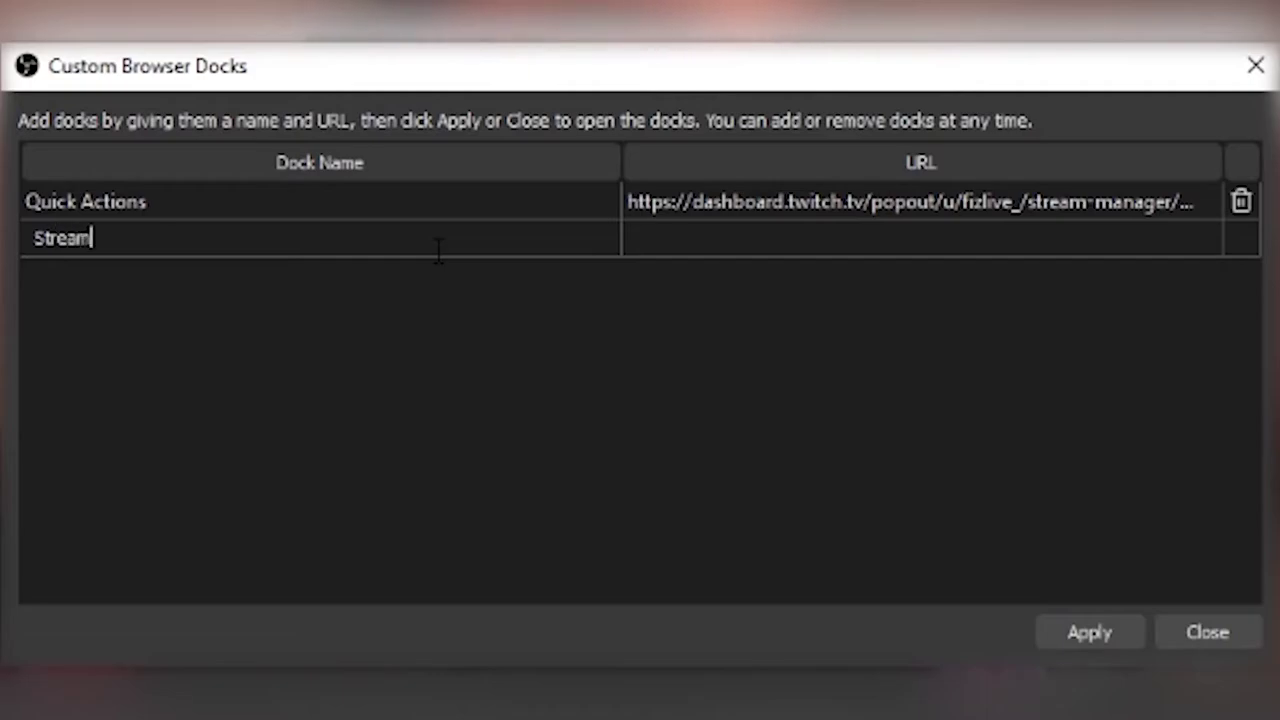
{"action": "type", "text": " Health"}
{"action": "key", "text": "Tab"}
{"action": "type", "text": "https://dashboard.twitch.tv/popout/u/fizlive_/stream-manager/stream-health"}
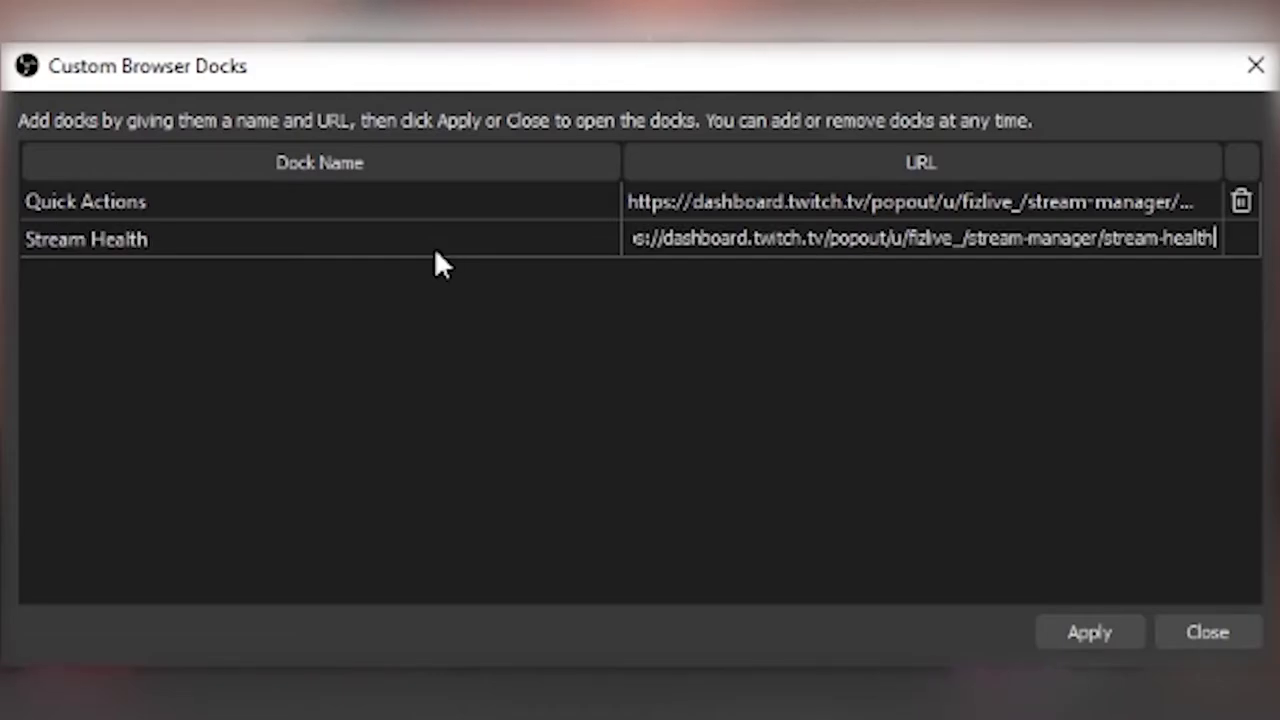
{"action": "left_click", "coordinate": [1089, 632]}
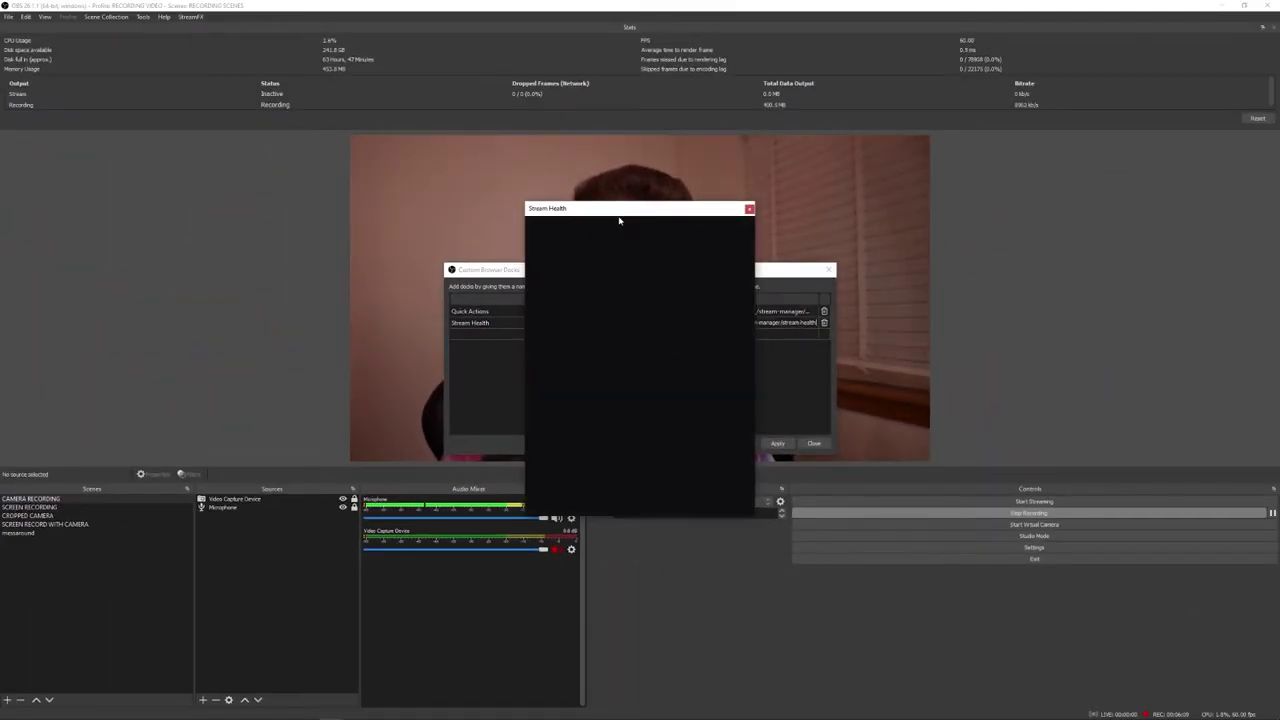
{"action": "left_click_drag", "start_coordinate": [619, 218], "coordinate": [667, 162]}
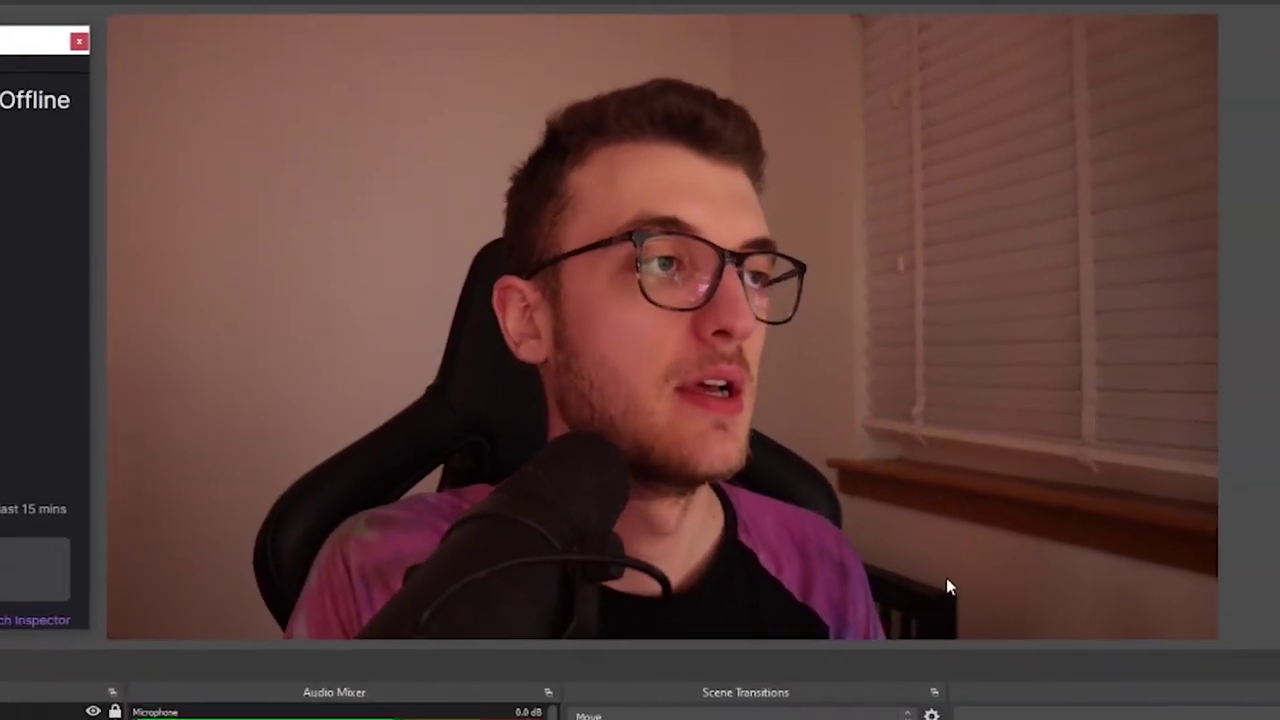
Step: Dock Stream Health at the left and turn on the Quick Actions dock
{"action": "mouse_move", "coordinate": [180, 146]}
{"action": "left_mouse_down"}
{"action": "mouse_move", "coordinate": [233, 170]}
{"action": "mouse_move", "coordinate": [546, 172]}
{"action": "mouse_move", "coordinate": [286, 128]}
{"action": "mouse_move", "coordinate": [228, 172]}
{"action": "mouse_move", "coordinate": [8, 212]}
{"action": "left_mouse_up"}
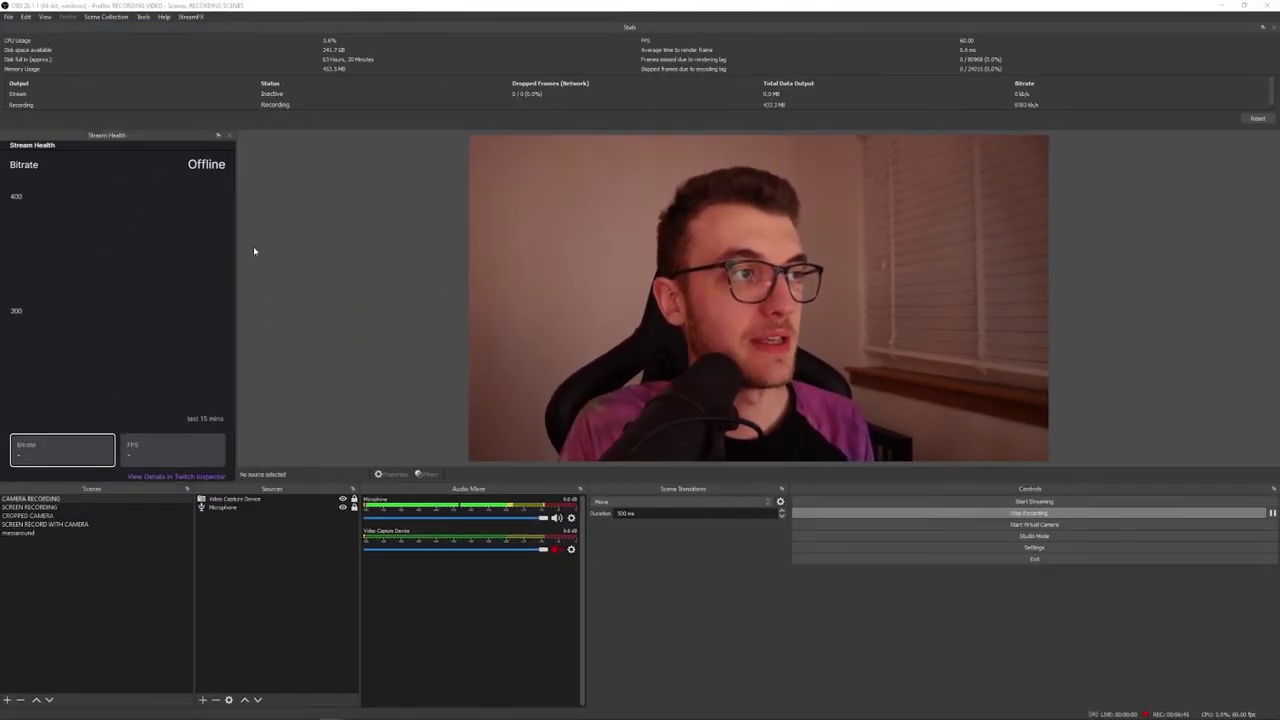
{"action": "left_click", "coordinate": [45, 17]}
{"action": "mouse_move", "coordinate": [60, 44]}
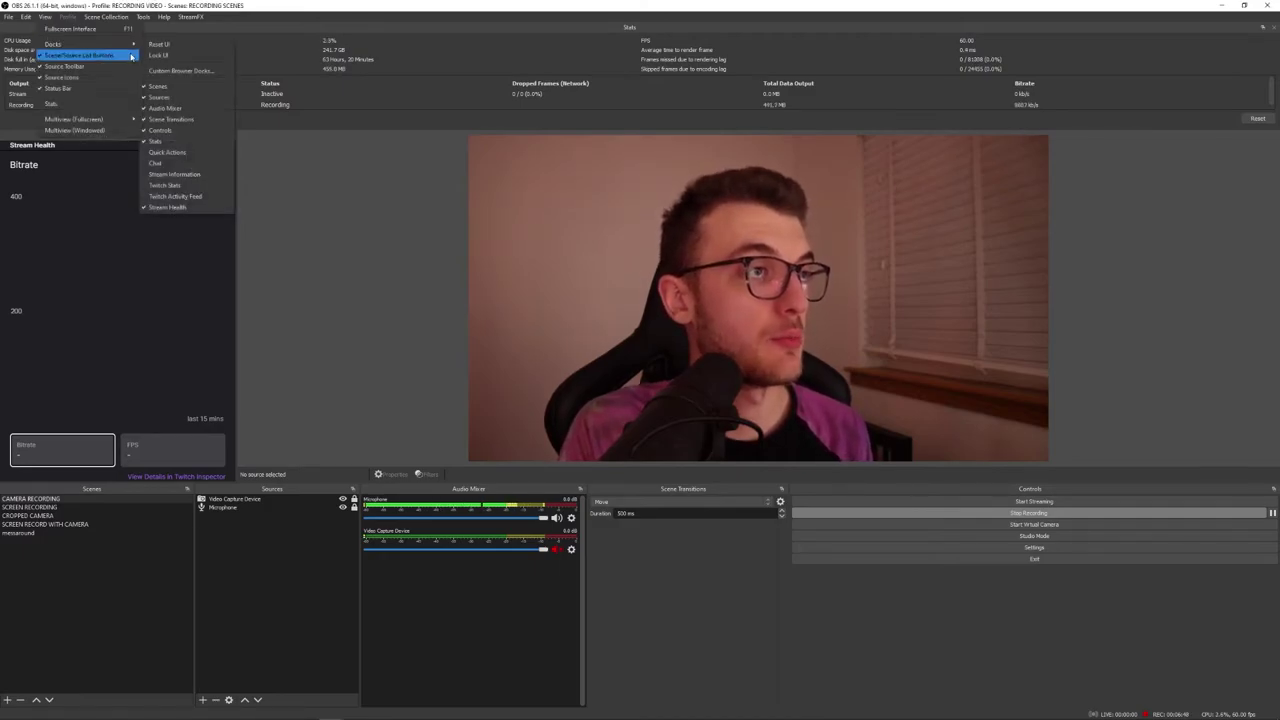
{"action": "left_click", "coordinate": [167, 152]}
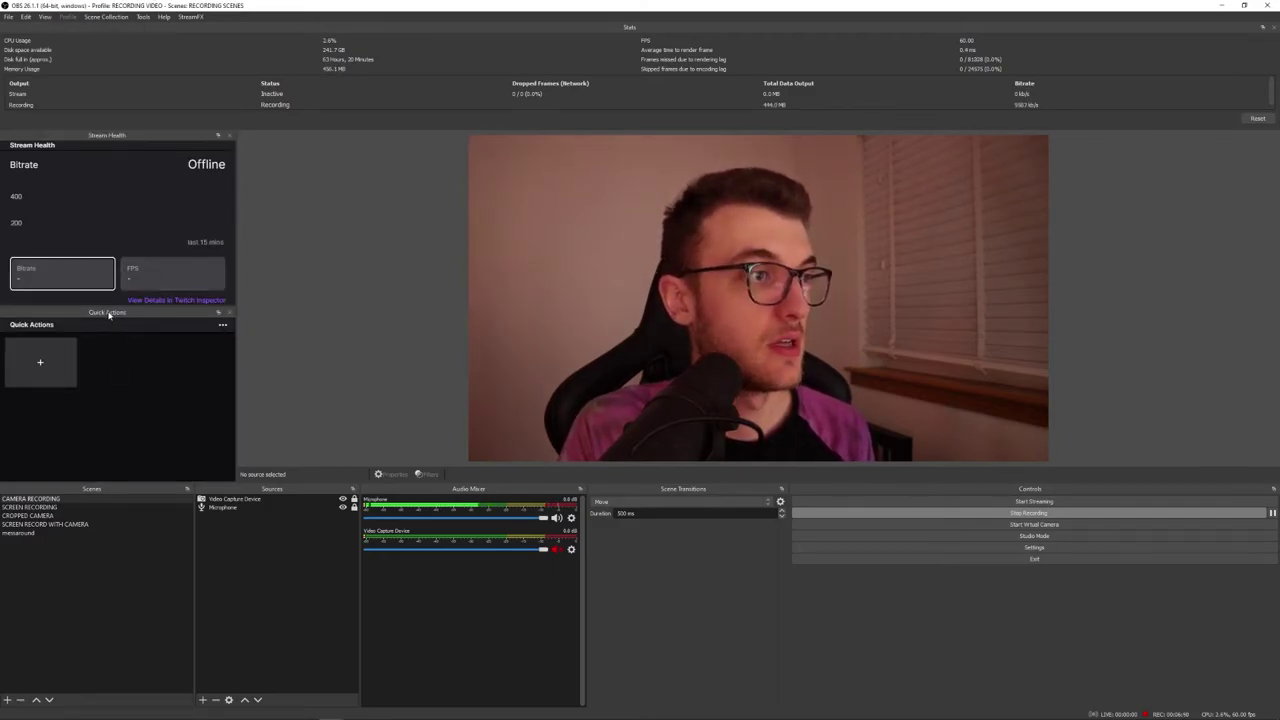
Step: Place Quick Actions beside Stream Health and resize both docks to enlarge the preview
{"action": "mouse_move", "coordinate": [106, 314]}
{"action": "left_mouse_down"}
{"action": "mouse_move", "coordinate": [250, 260]}
{"action": "mouse_move", "coordinate": [234, 258]}
{"action": "mouse_move", "coordinate": [254, 286]}
{"action": "mouse_move", "coordinate": [640, 297]}
{"action": "left_mouse_up"}
{"action": "mouse_move", "coordinate": [521, 295]}
{"action": "left_mouse_down"}
{"action": "mouse_move", "coordinate": [593, 293]}
{"action": "mouse_move", "coordinate": [237, 288]}
{"action": "left_mouse_up"}
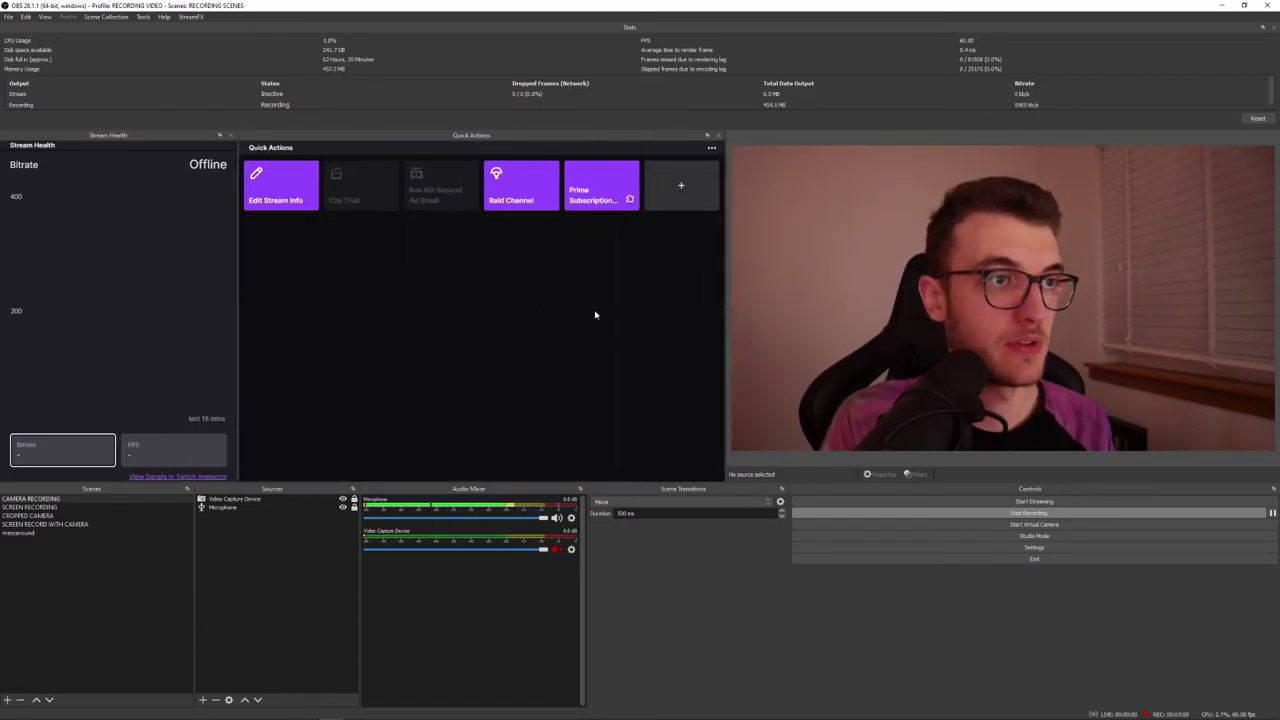
{"action": "left_click_drag", "start_coordinate": [725, 313], "coordinate": [386, 307]}
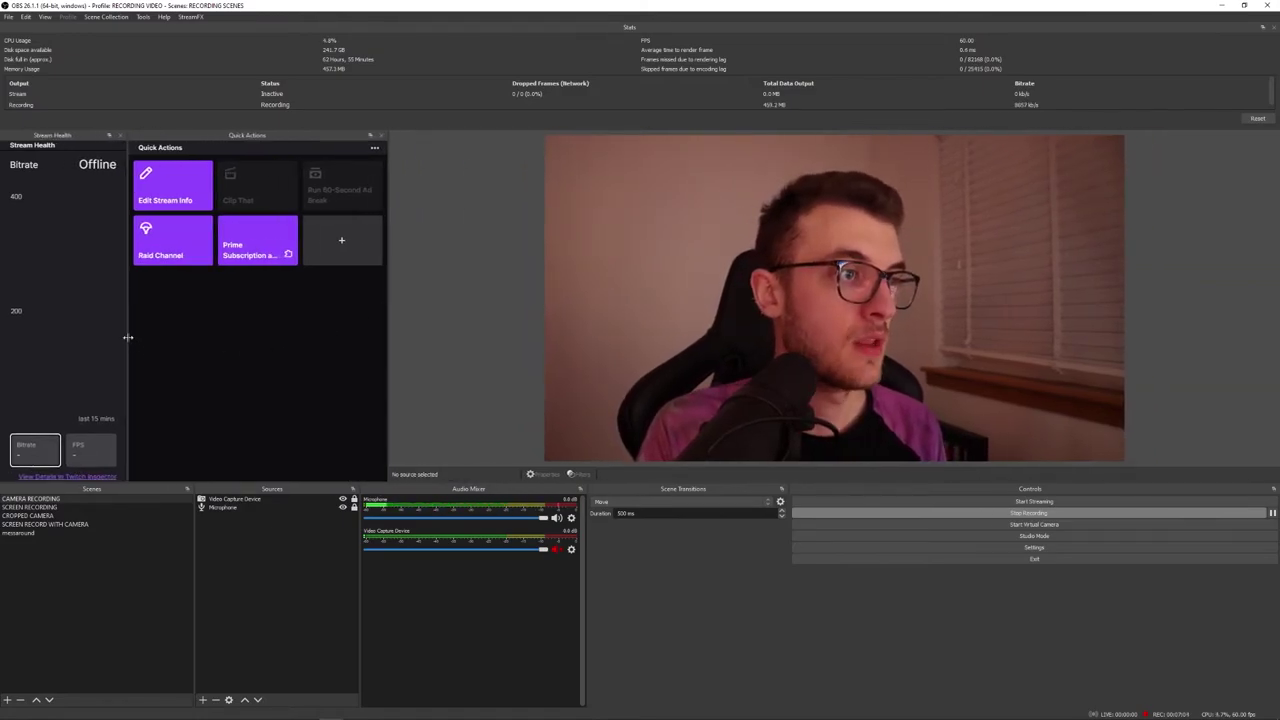
Step: Drag the Stream Health / Quick Actions splitter right so the tiles reflow into three rows
{"action": "left_click_drag", "start_coordinate": [128, 337], "coordinate": [196, 338]}
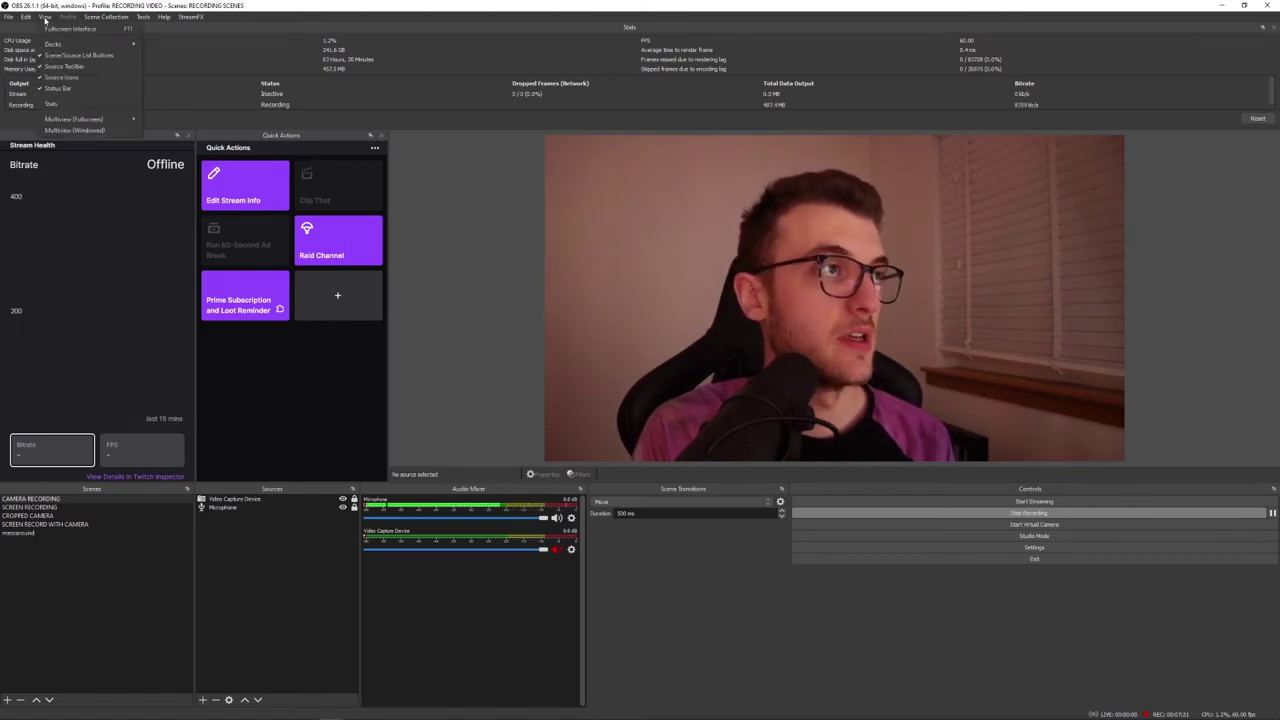
Step: Turn on the Chat and Stream Information docks
{"action": "mouse_move", "coordinate": [67, 45]}
{"action": "left_click", "coordinate": [157, 163]}
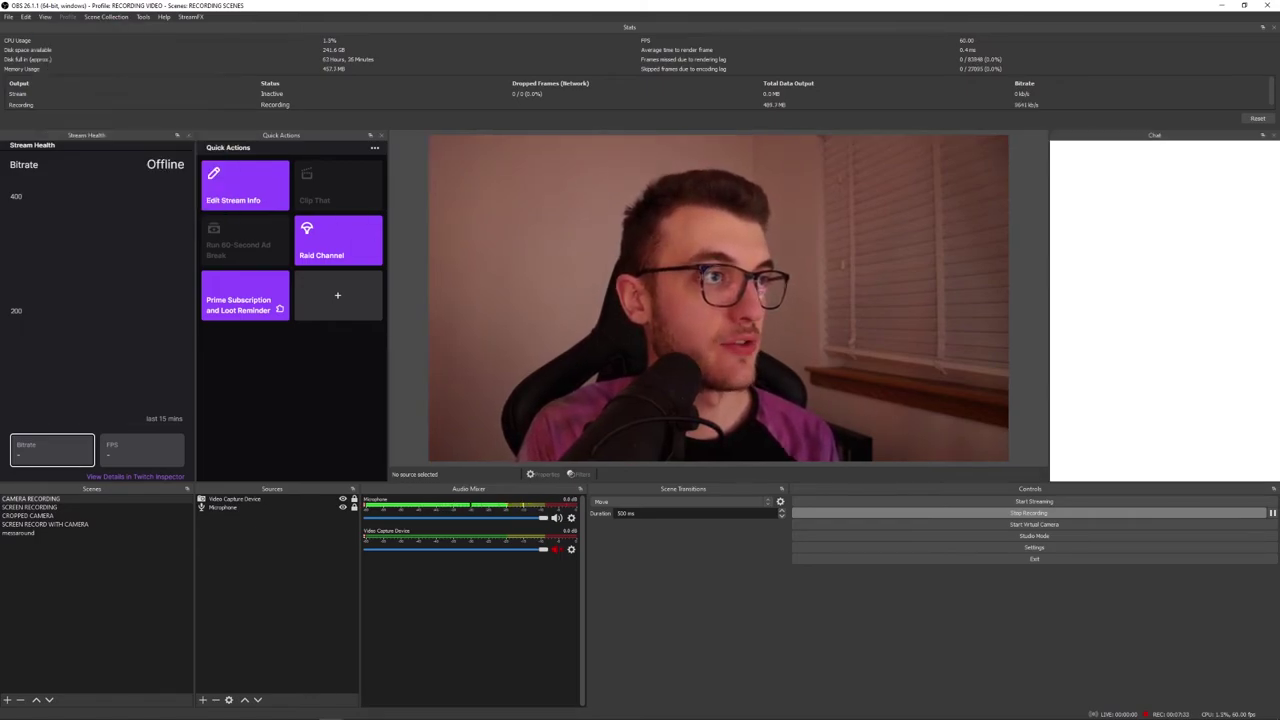
{"action": "left_click", "coordinate": [45, 17]}
{"action": "mouse_move", "coordinate": [70, 44]}
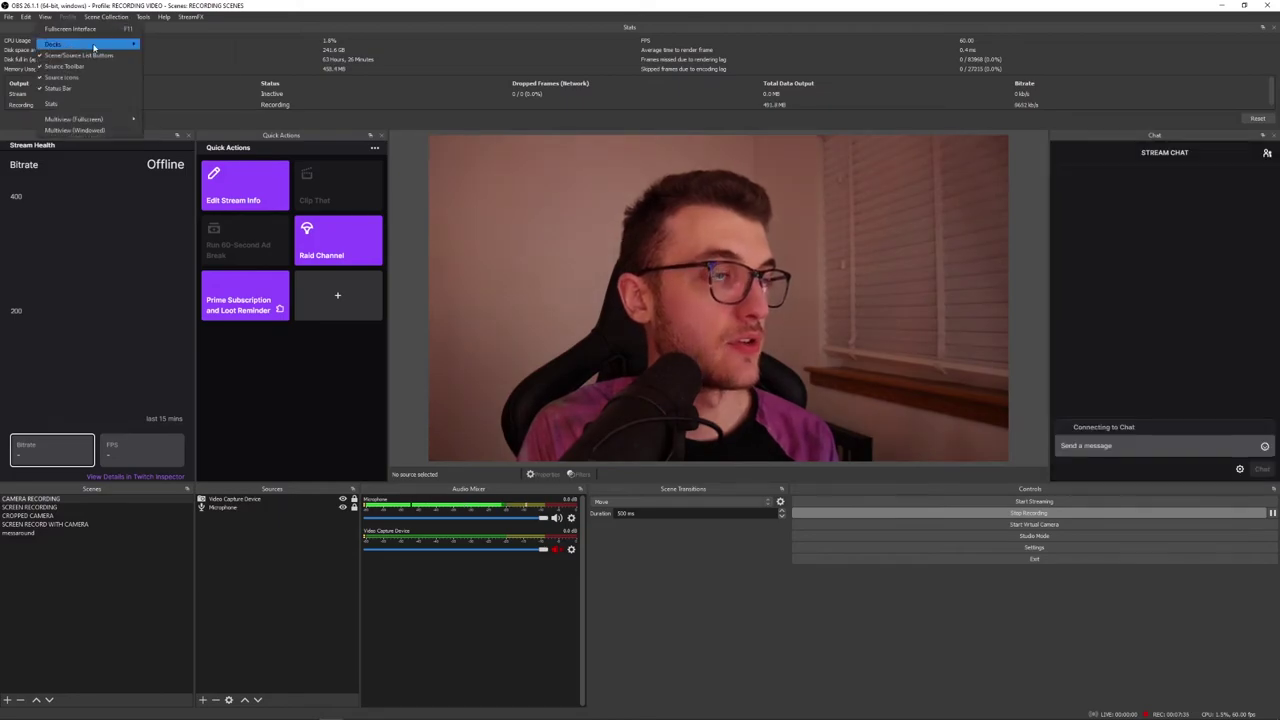
{"action": "left_click", "coordinate": [193, 177]}
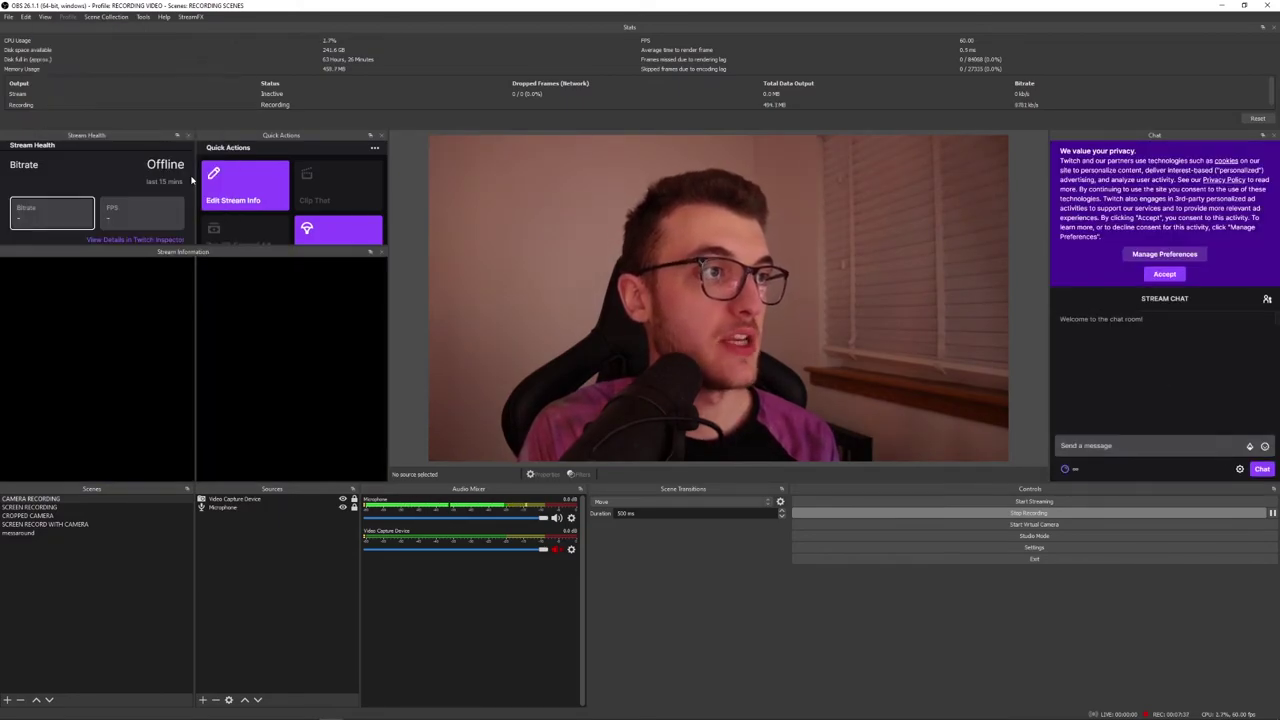
Step: Add Twitch Stats beside Quick Actions, accept the Twitch privacy notice, and heighten the top dock row
{"action": "left_click", "coordinate": [45, 17]}
{"action": "mouse_move", "coordinate": [82, 46]}
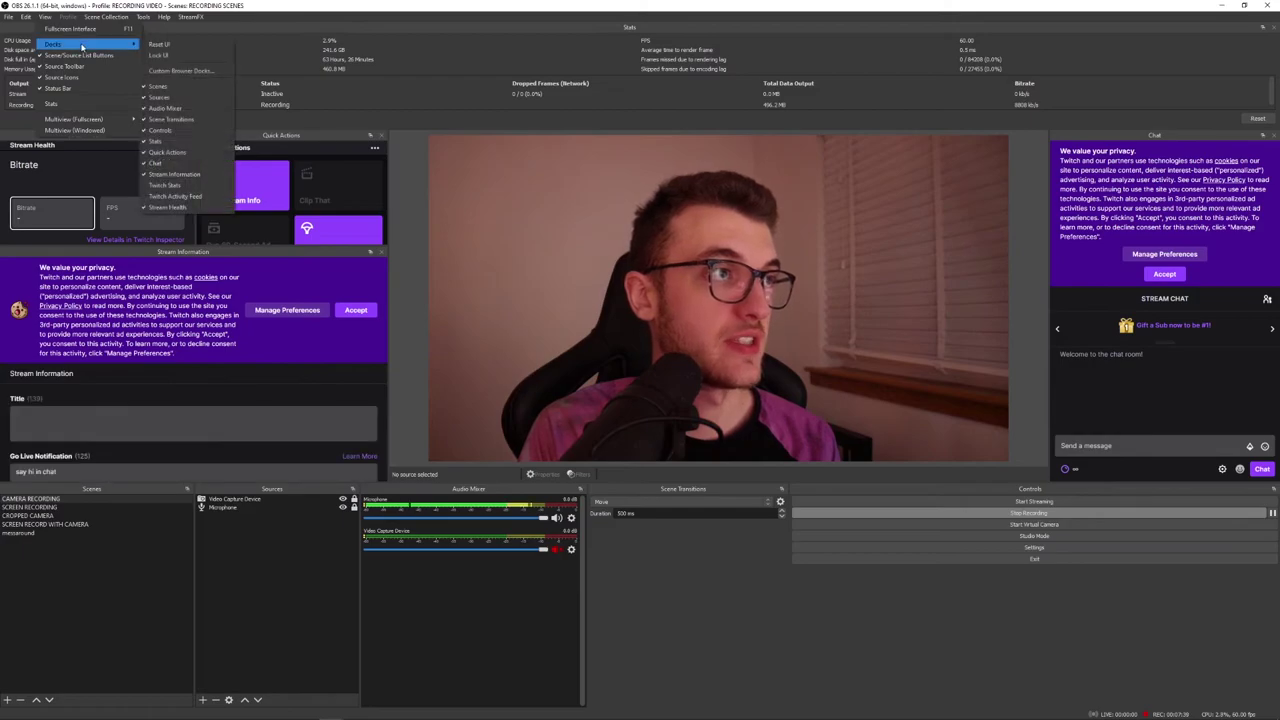
{"action": "left_click", "coordinate": [172, 186]}
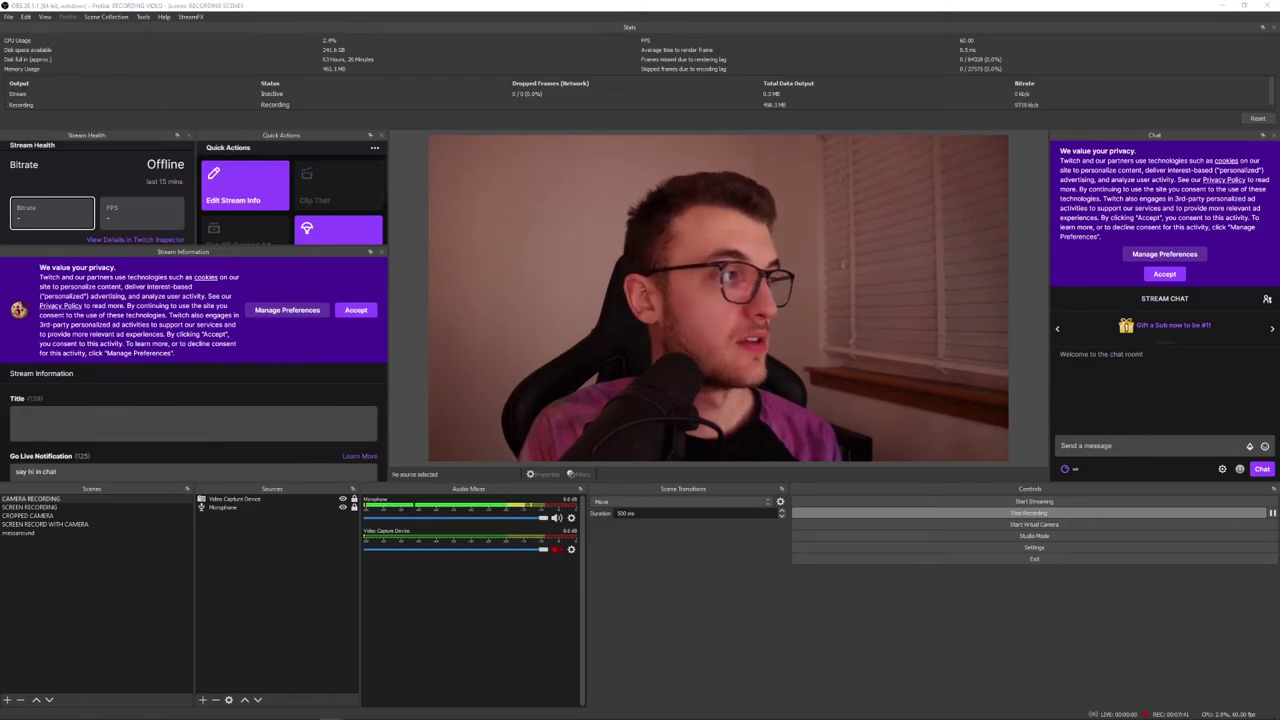
{"action": "left_click_drag", "start_coordinate": [243, 205], "coordinate": [367, 188]}
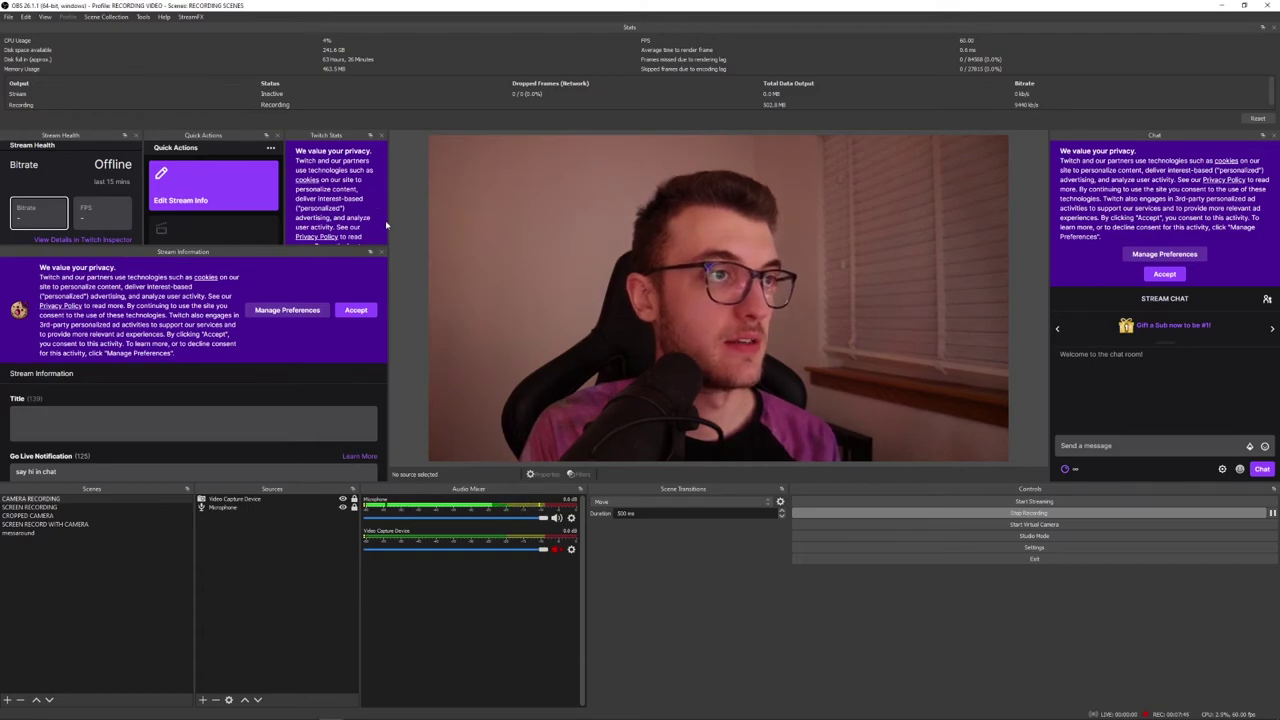
{"action": "left_click", "coordinate": [358, 311]}
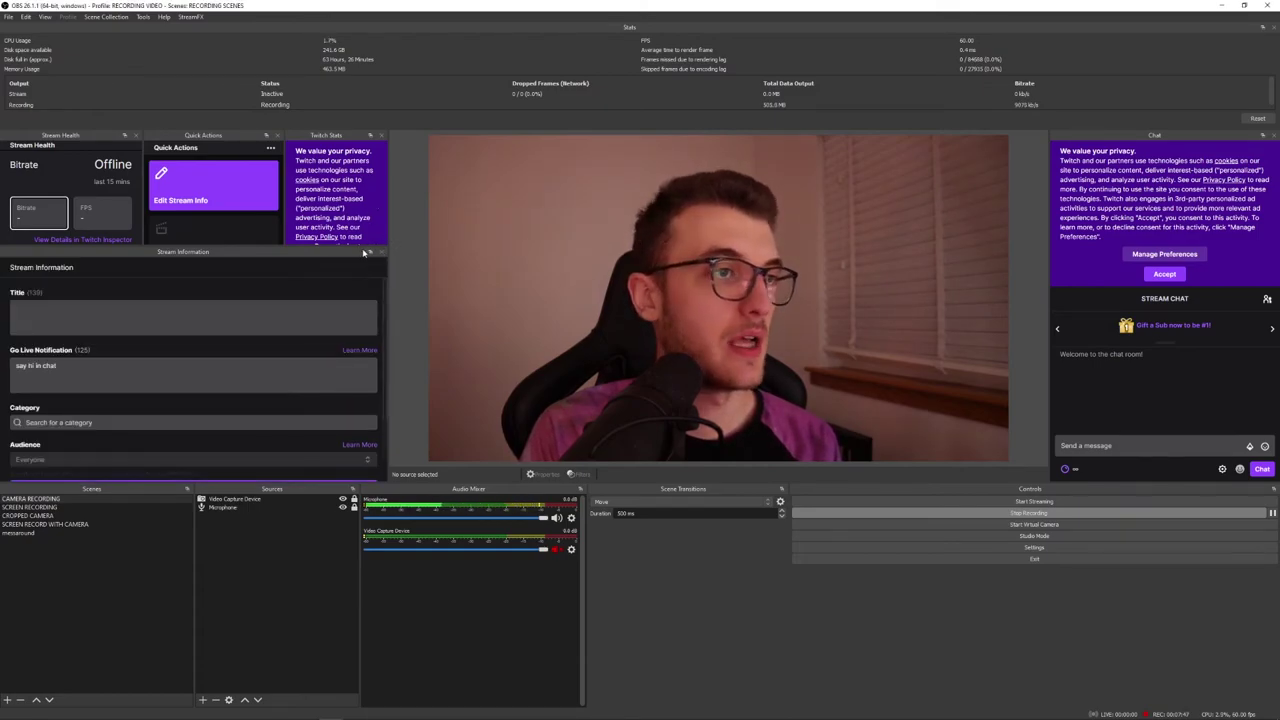
{"action": "left_click_drag", "start_coordinate": [355, 245], "coordinate": [358, 338]}
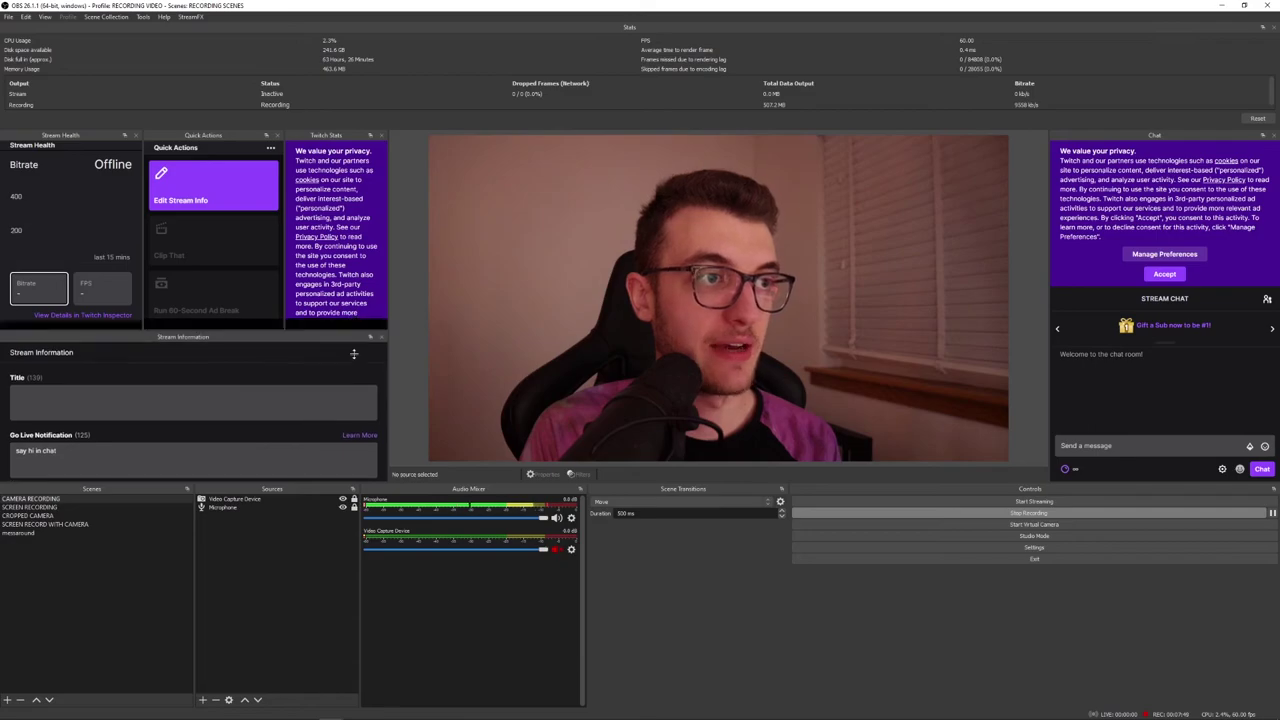